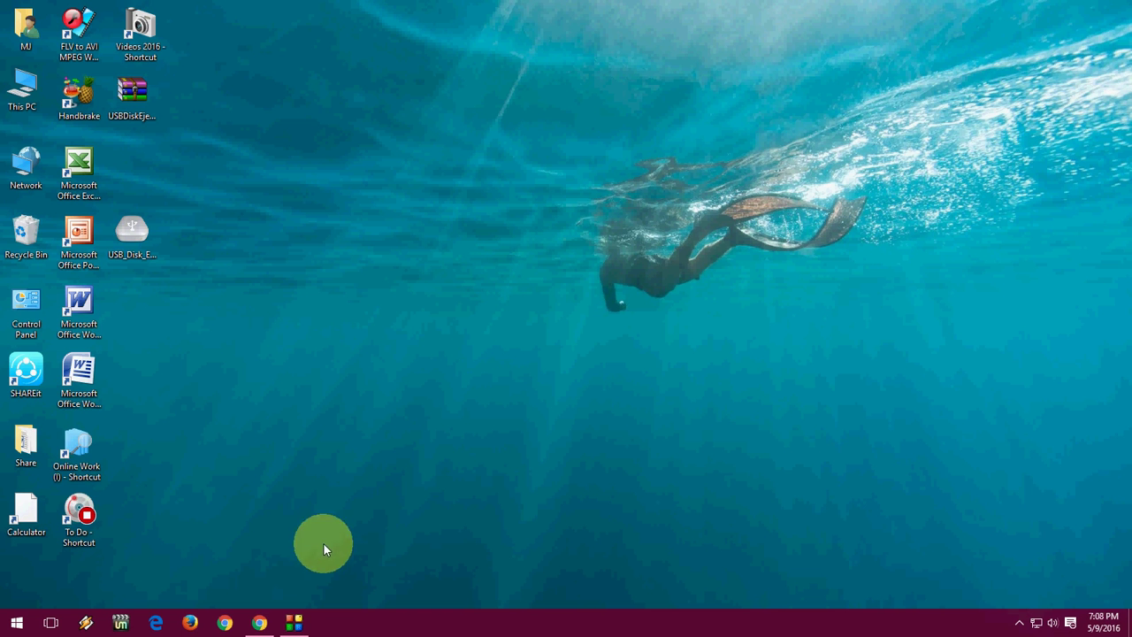
- Bring Chrome up and go from the Google results back to the USB Disk Ejector product page
left_click(259, 624)
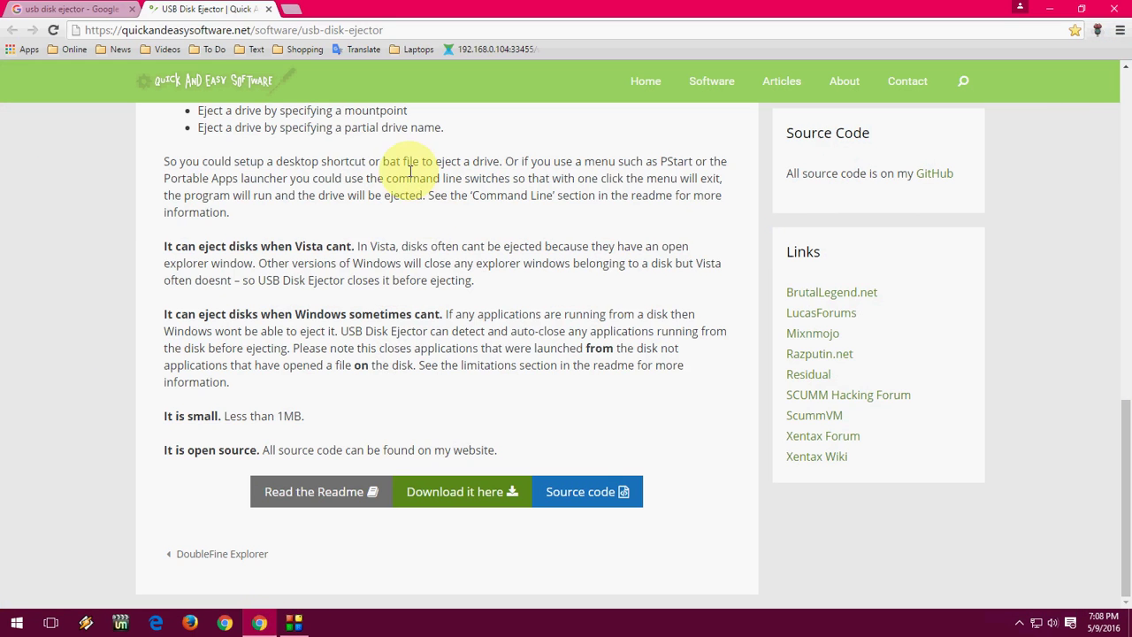
left_click(71, 10)
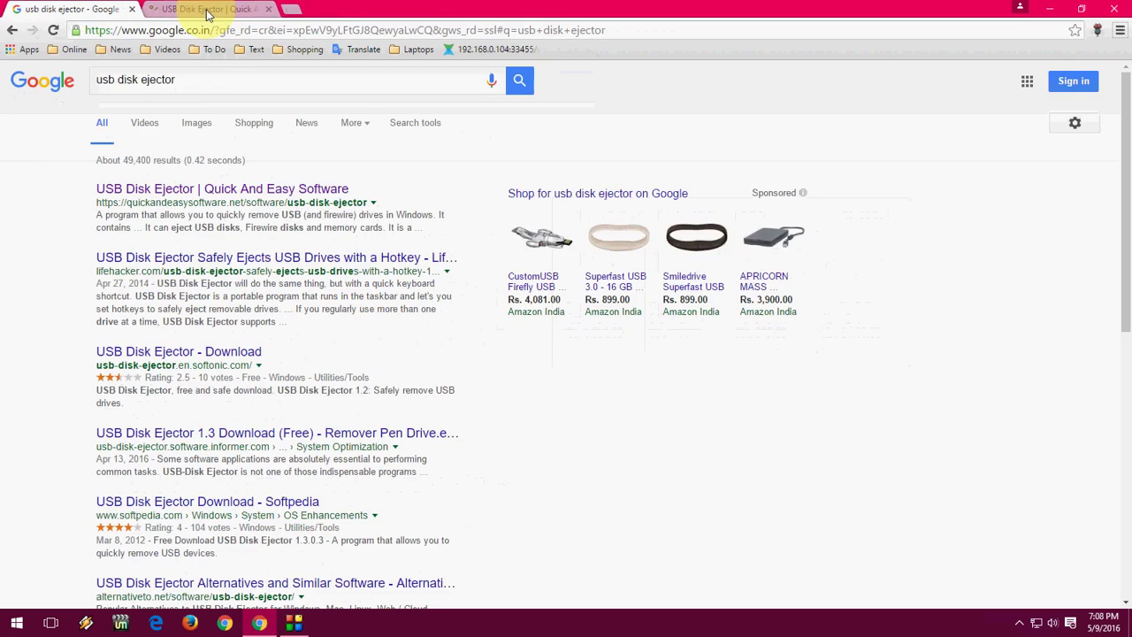
left_click(208, 10)
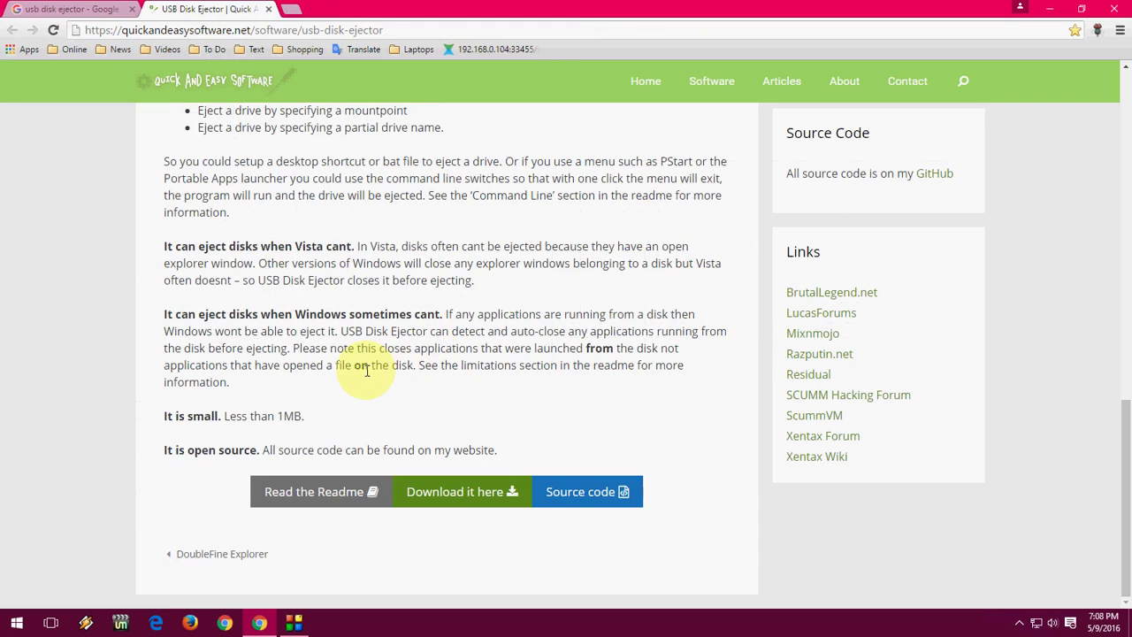
scroll(365, 364, "up", 10)
scroll(369, 364, "down", 10)
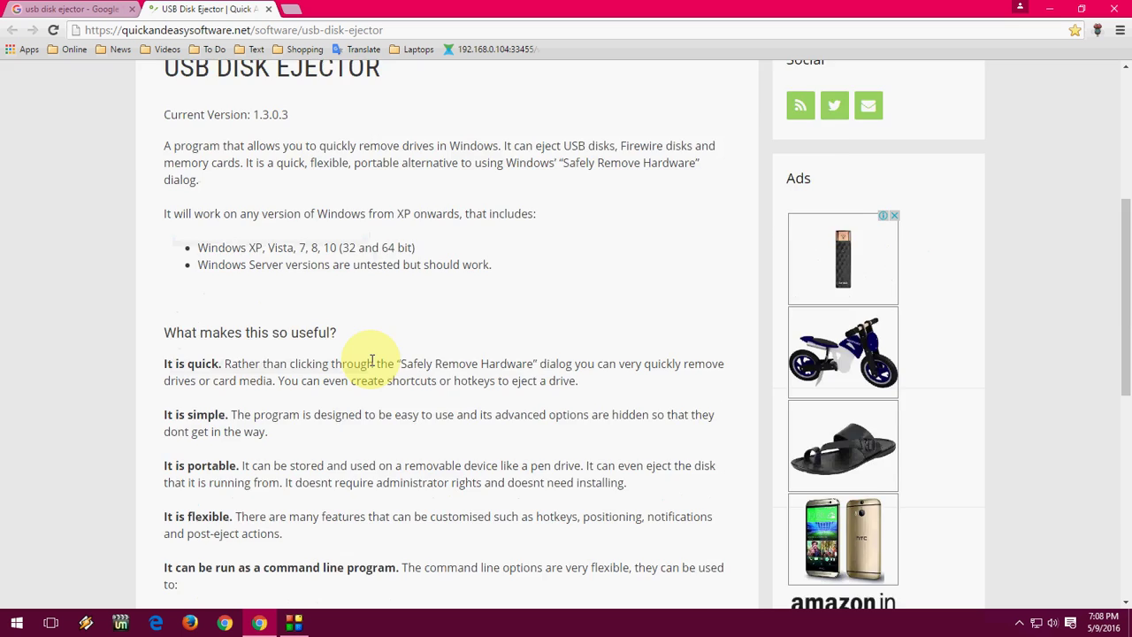
- Open the USB Disk Ejector download page on quickandeasysoftware.net, then minimize Chrome to the desktop
left_click(437, 493)
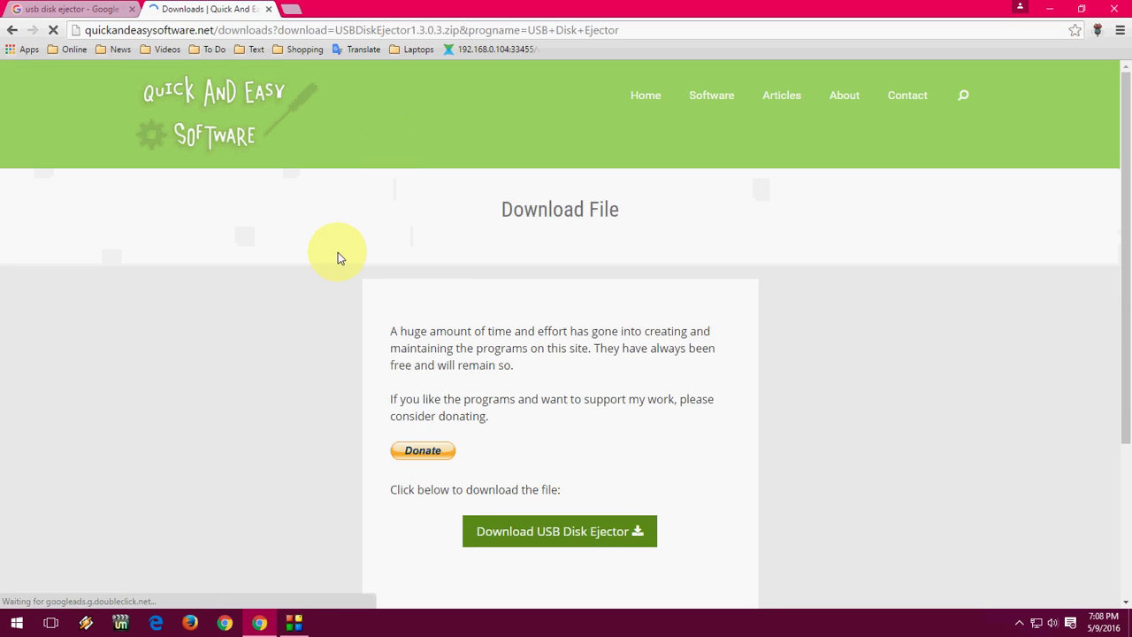
scroll(530, 354, "down", 2)
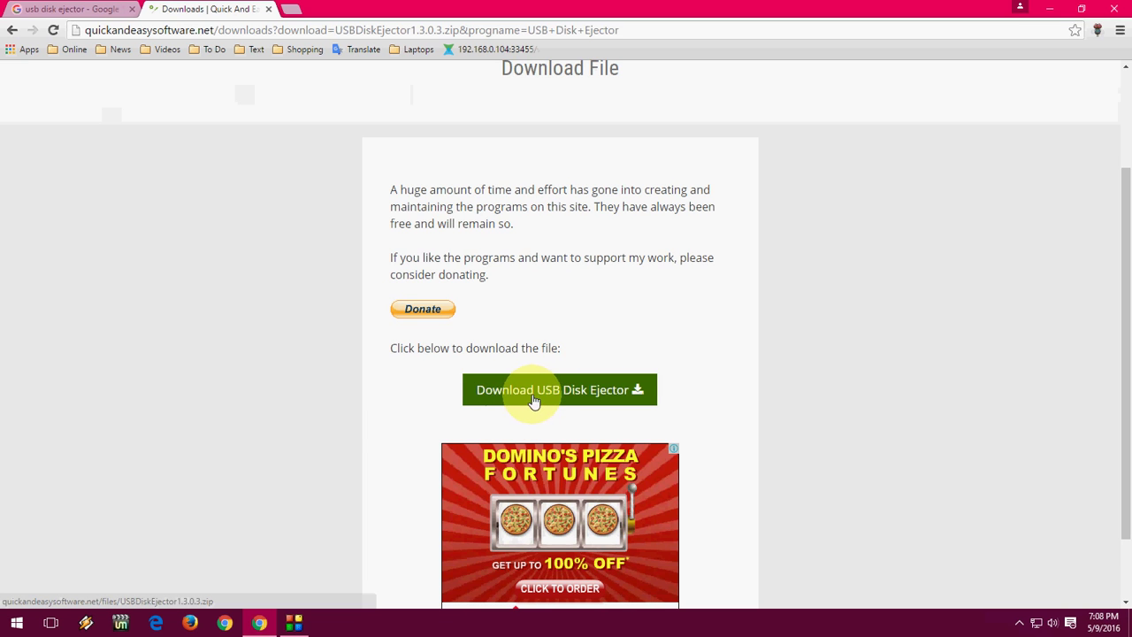
left_click(1046, 9)
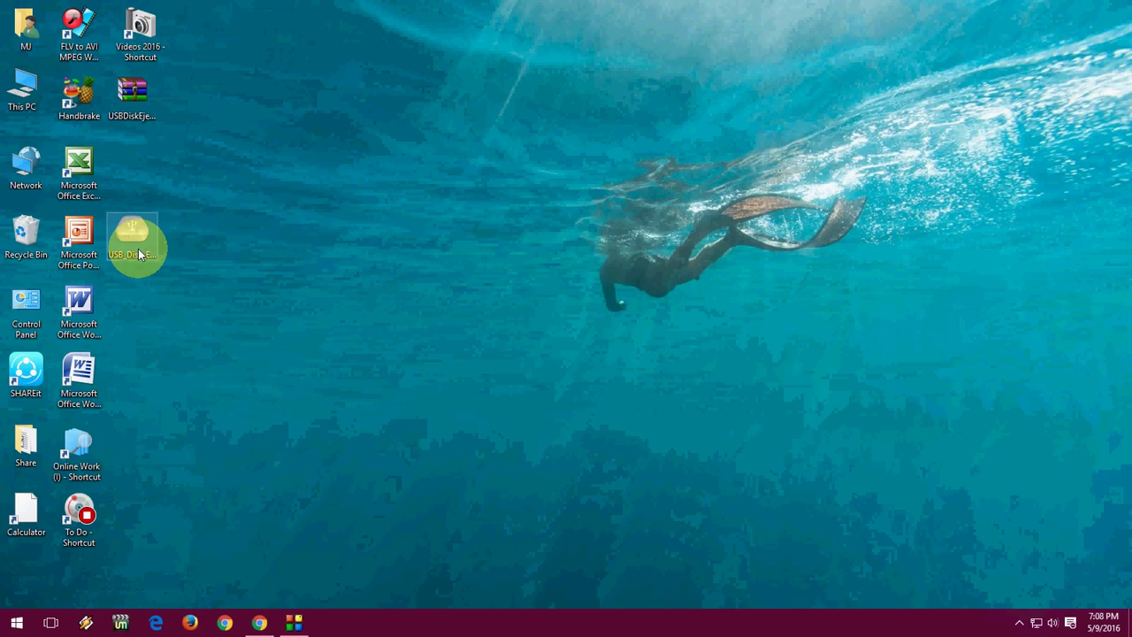
- Launch USB_Disk_Eject from the desktop, allow it past the unverified-publisher warning, and open its menu
double_click(139, 254)
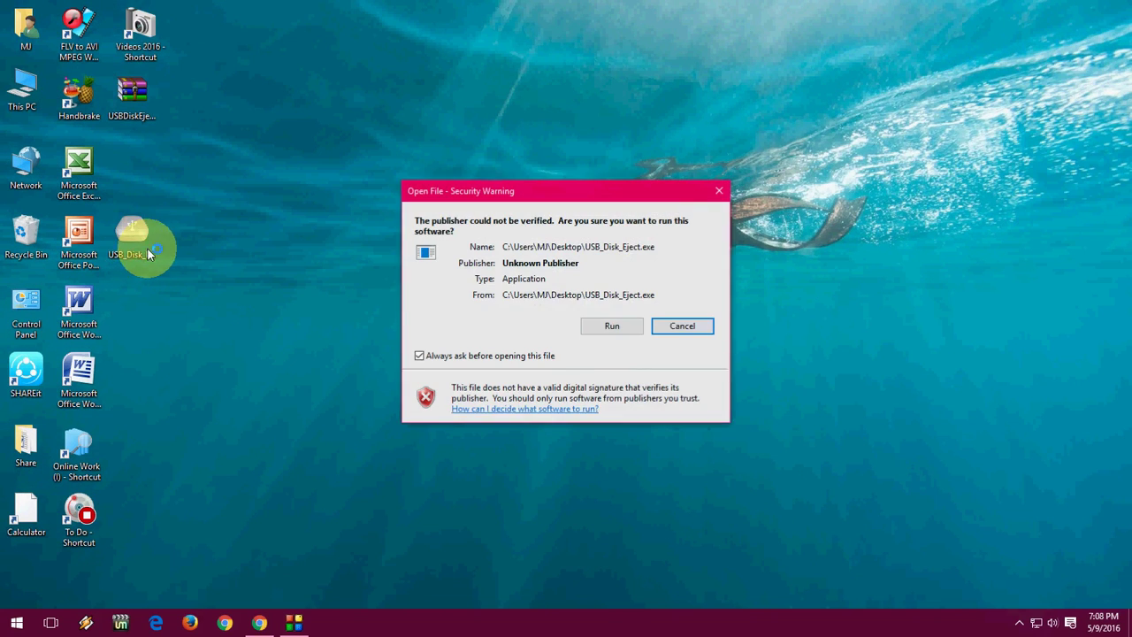
left_click(608, 326)
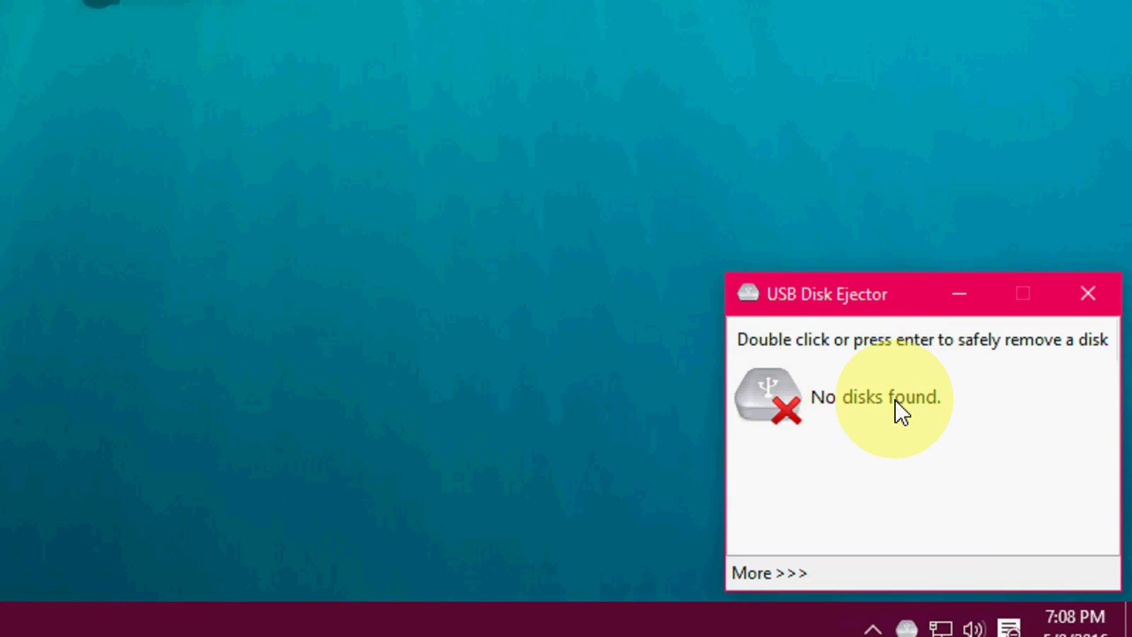
left_click(761, 557)
left_click(824, 514)
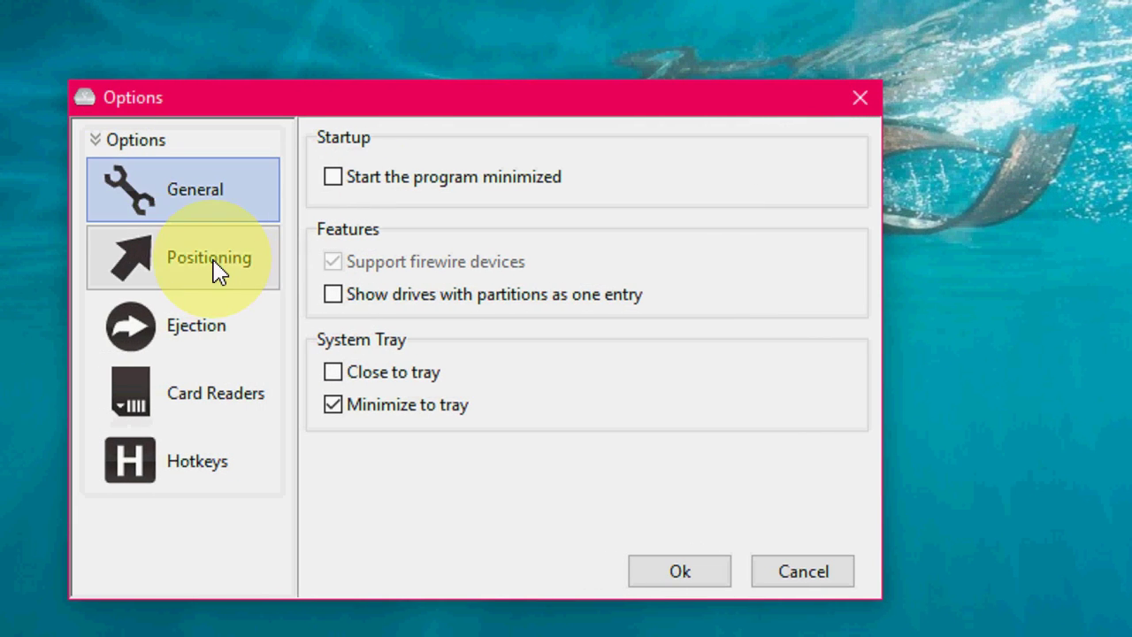
left_click(212, 264)
left_click(212, 338)
left_click(214, 402)
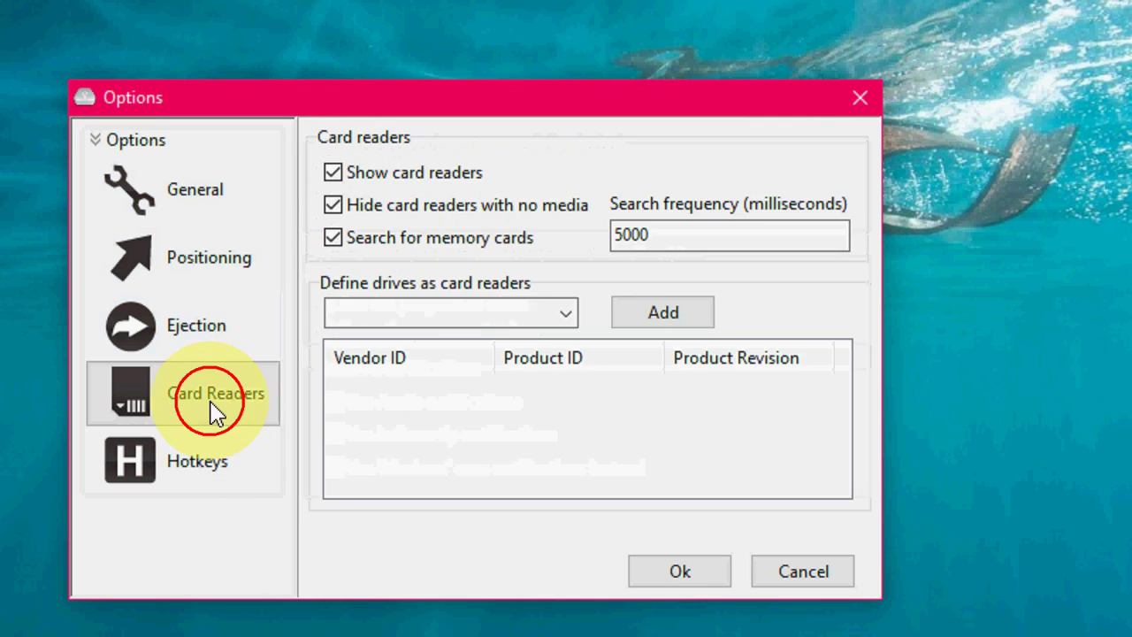
left_click(211, 479)
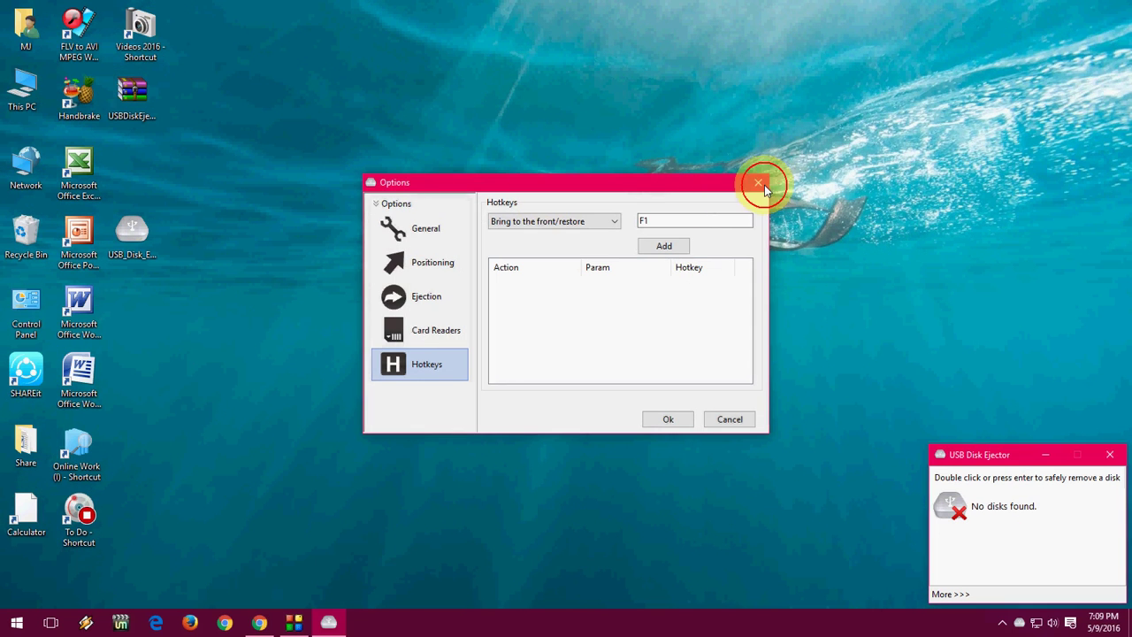
left_click(760, 184)
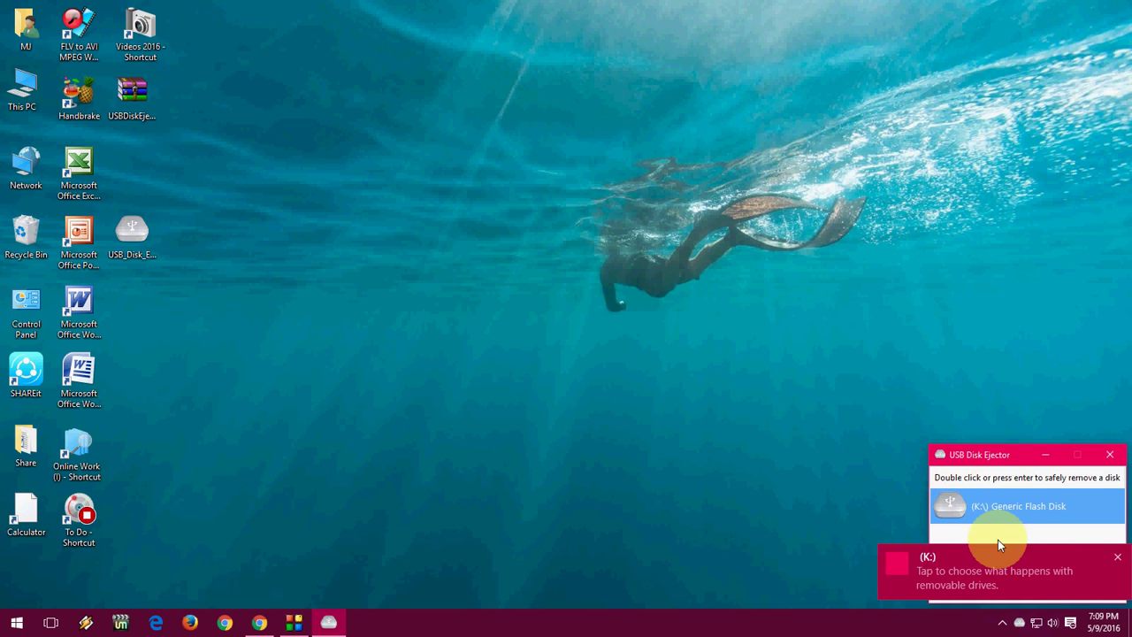
- Clear the (K:) removable-drive and Quick Heal scan notifications so the Generic Flash Disk is listed
left_click(1115, 557)
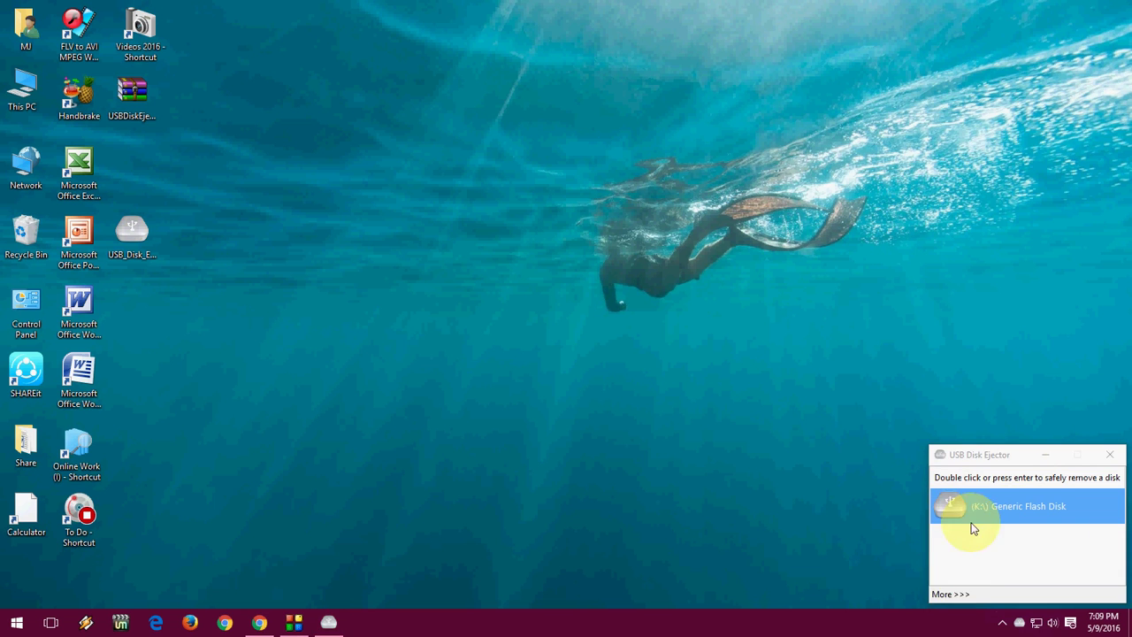
left_click(960, 601)
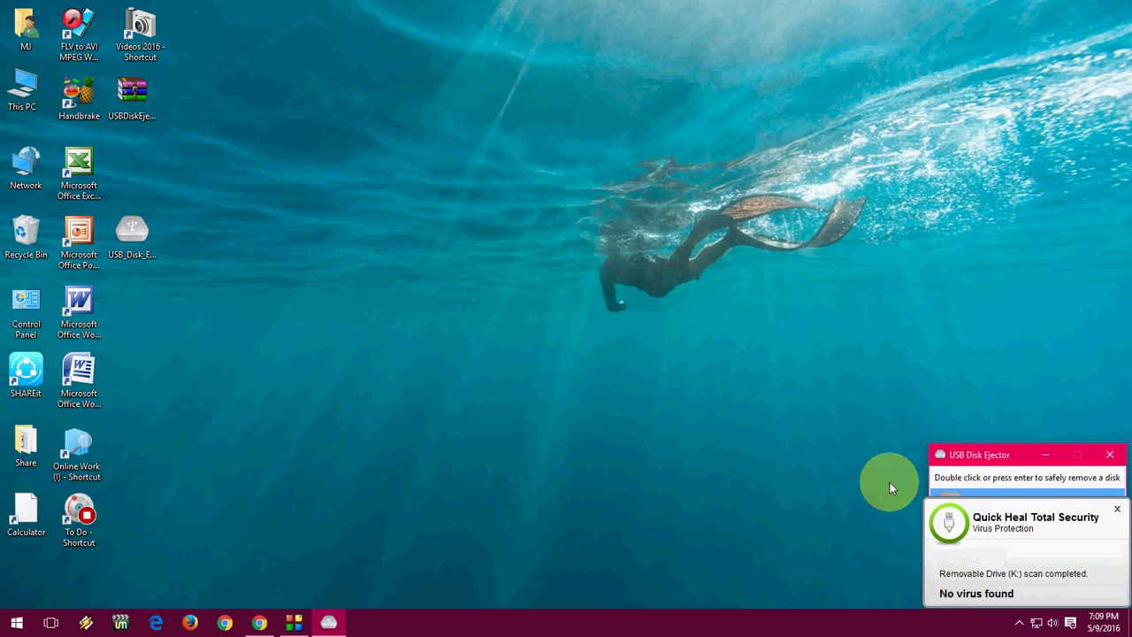
left_click(1116, 511)
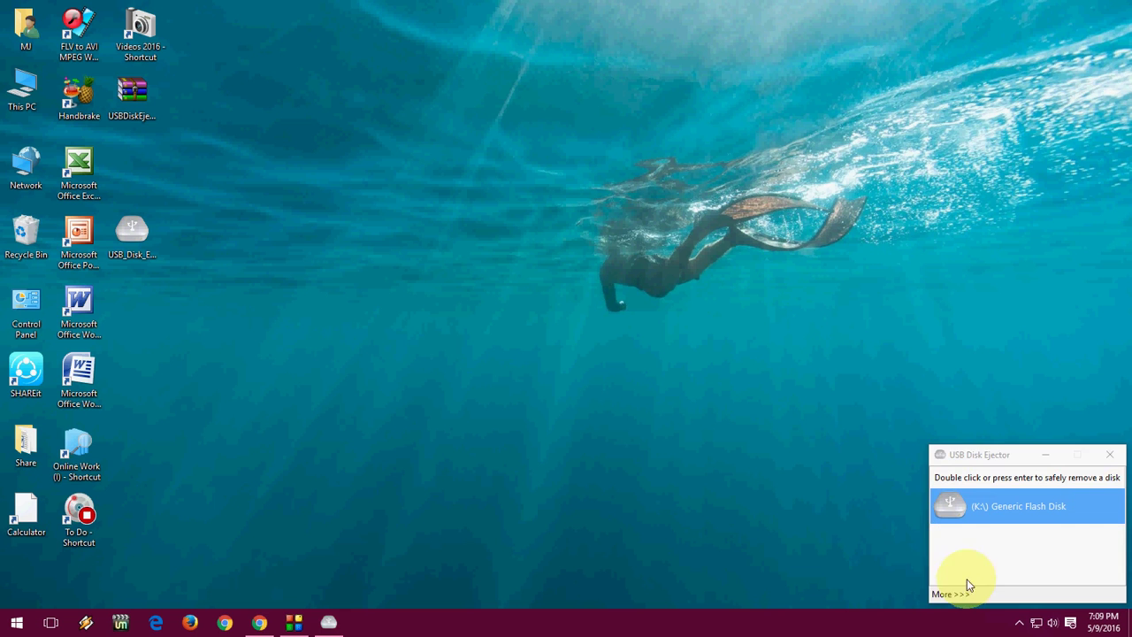
- In Options > Hotkeys, set the F1 hotkey action to 'Eject a drive - by drive letter'
left_click(941, 595)
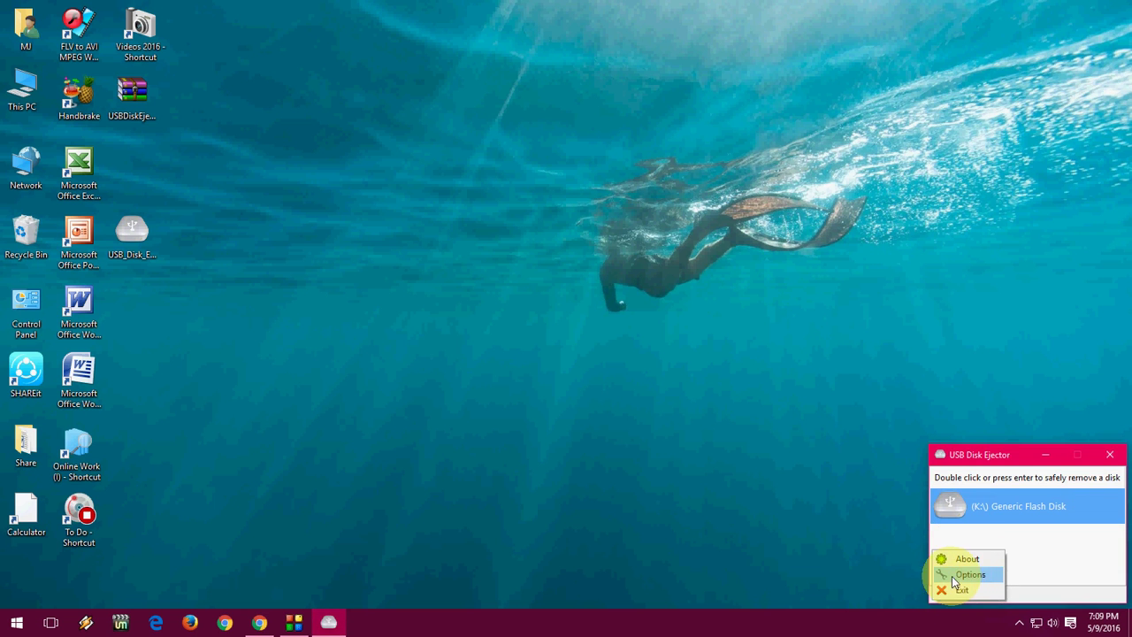
left_click(970, 574)
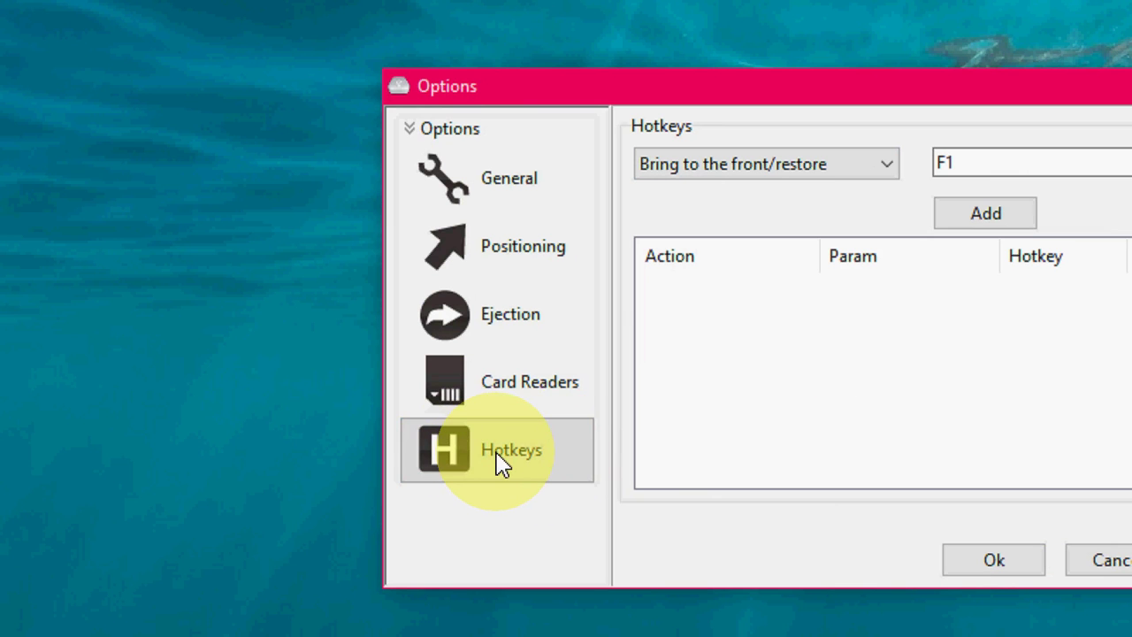
left_click(498, 461)
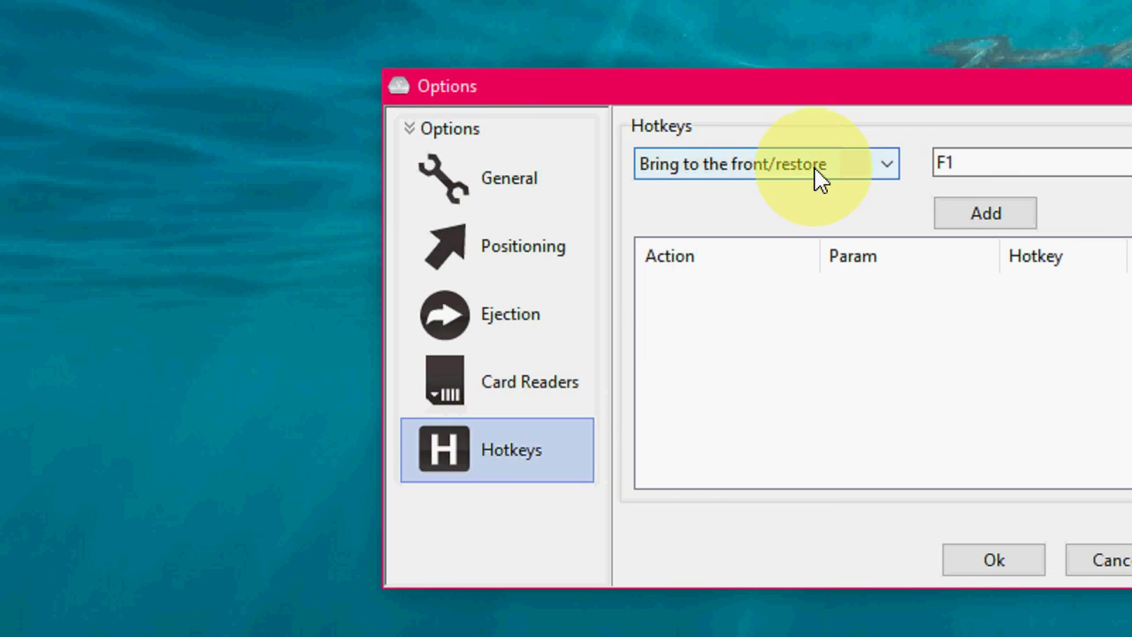
left_click(887, 176)
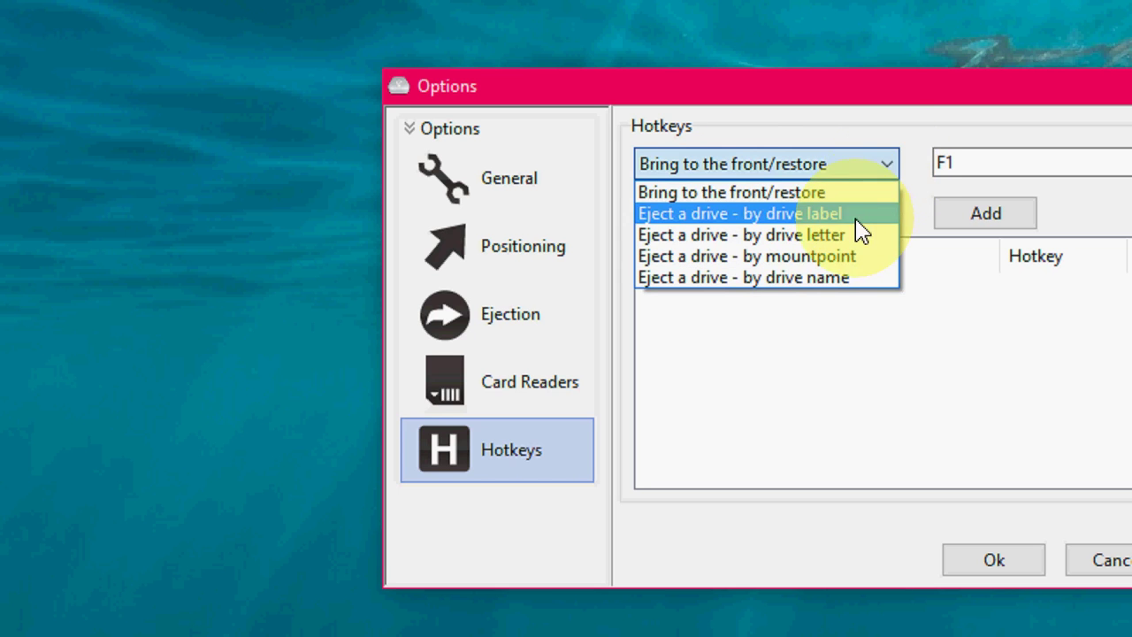
left_click(854, 234)
left_click(888, 174)
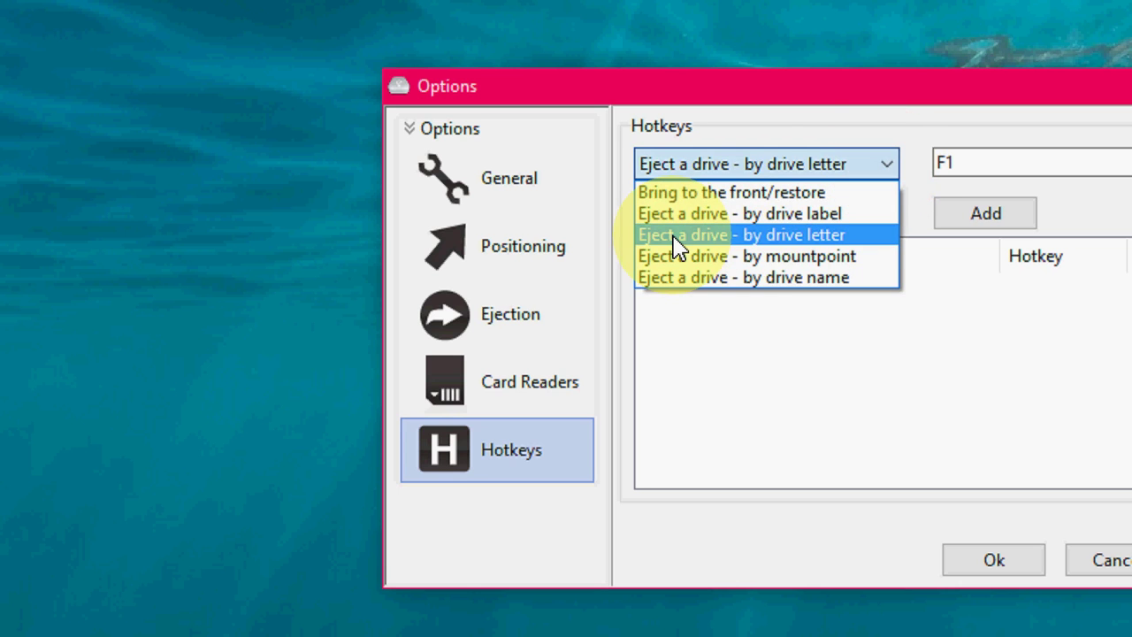
left_click(766, 237)
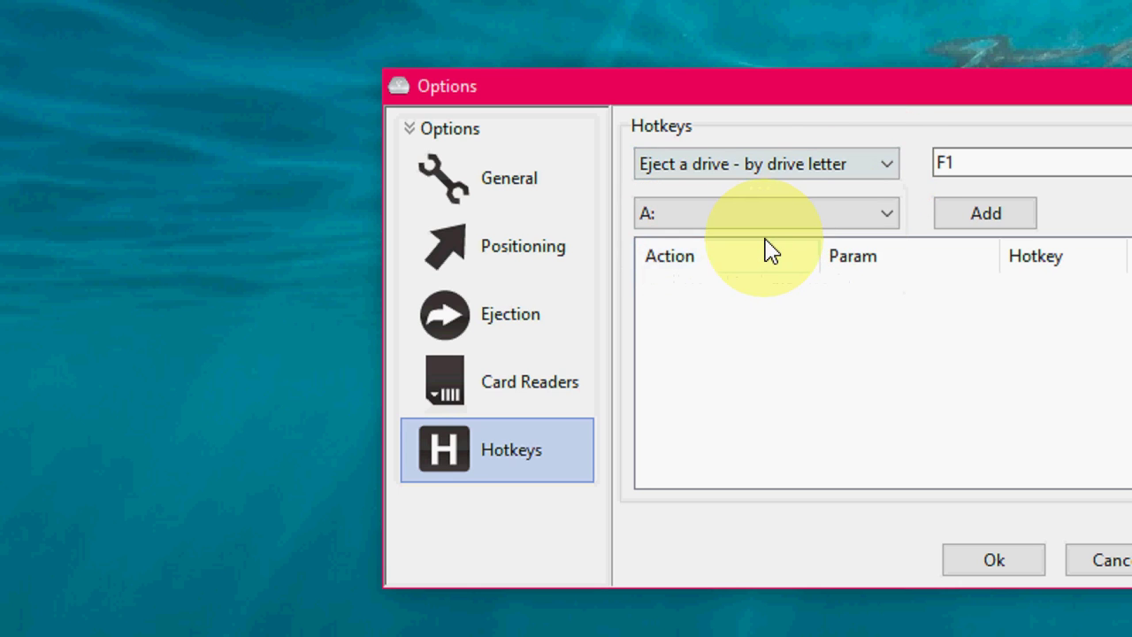
left_click(833, 168)
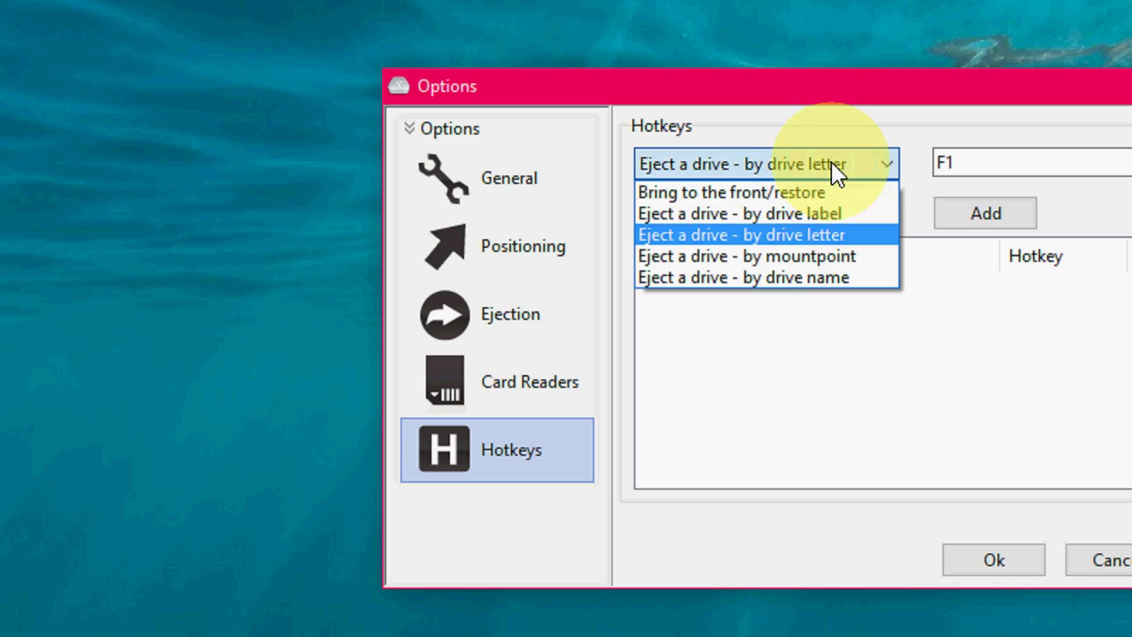
left_click(796, 237)
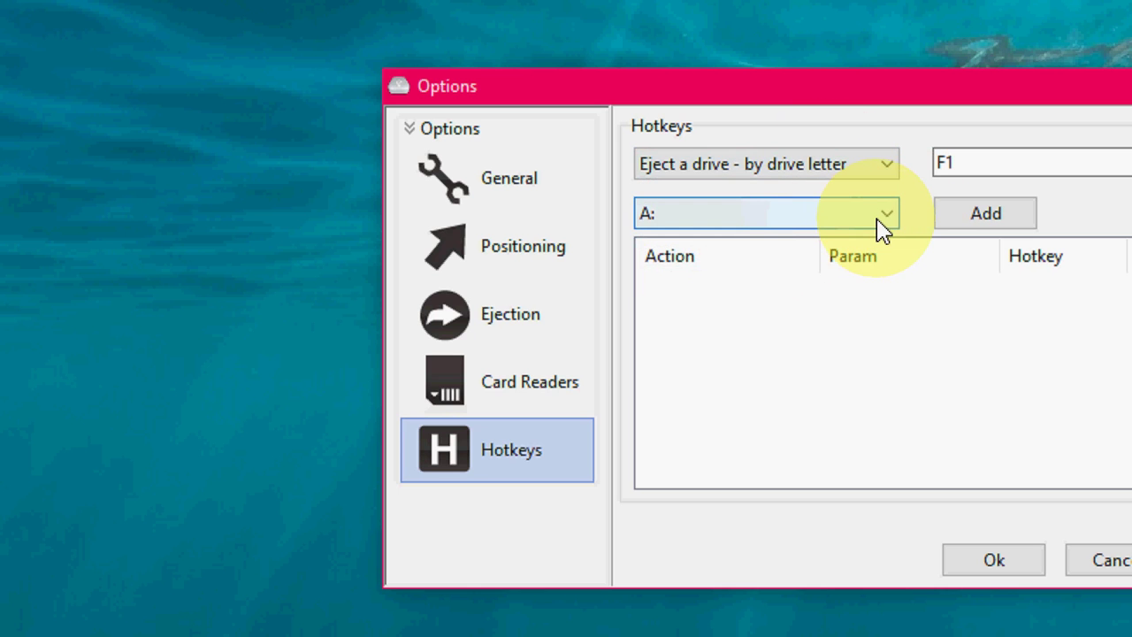
- Look through the drive letter list, then open This PC to confirm the pen drive's letter
left_click(882, 225)
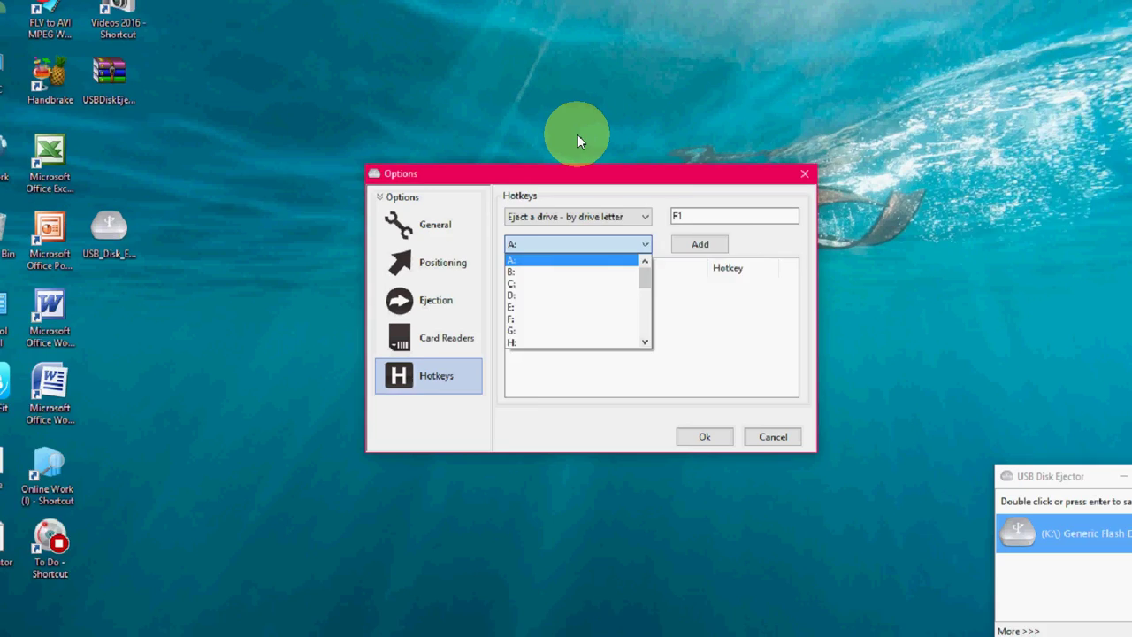
left_click(265, 102)
double_click(27, 82)
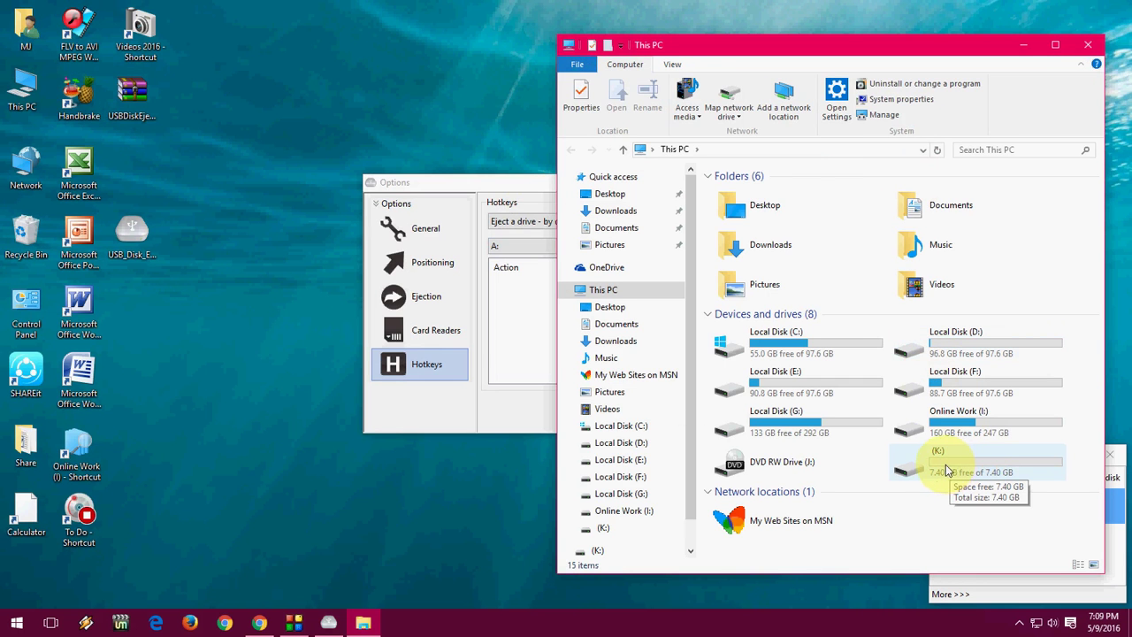
- Choose drive K: as the letter, add the F1 hotkey, and save the options with Ok
left_click(495, 189)
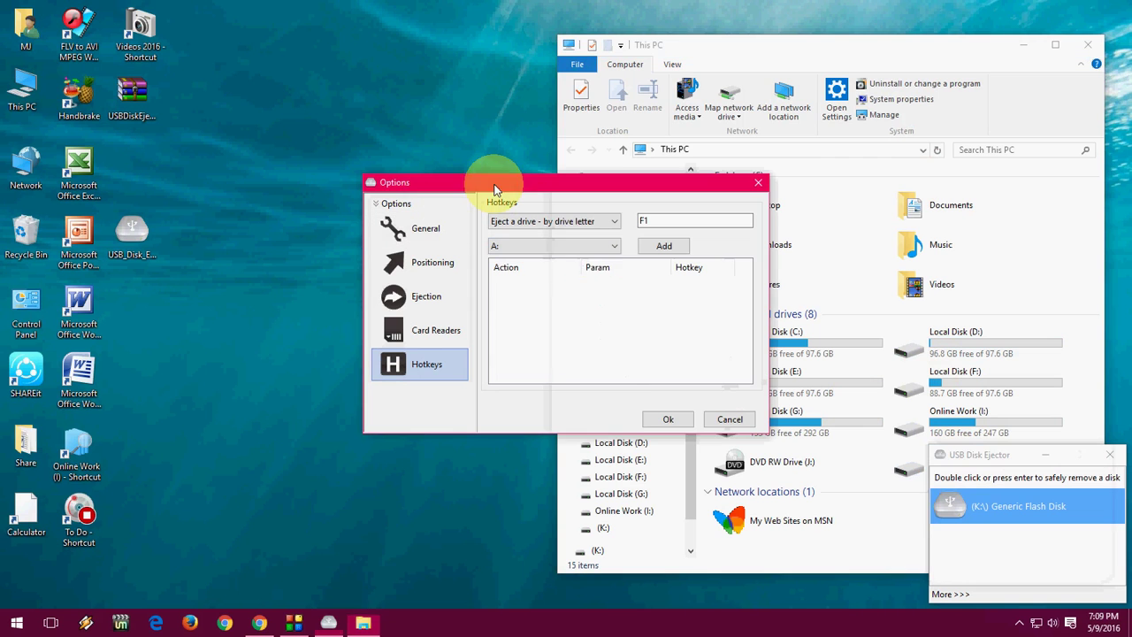
left_click(567, 247)
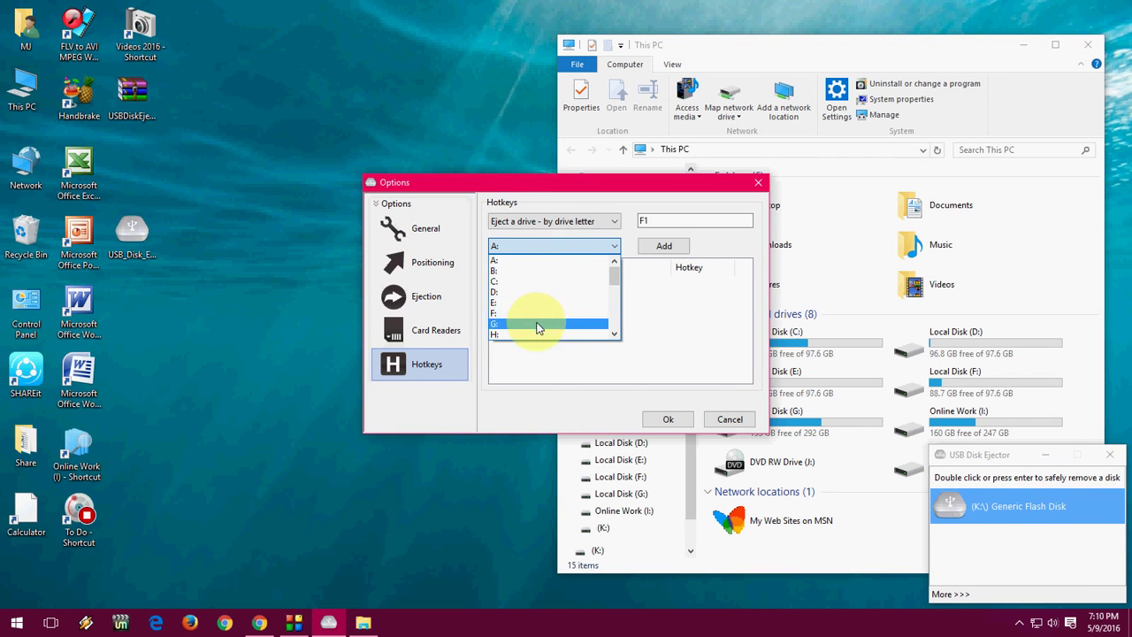
scroll(541, 314, "down", 3)
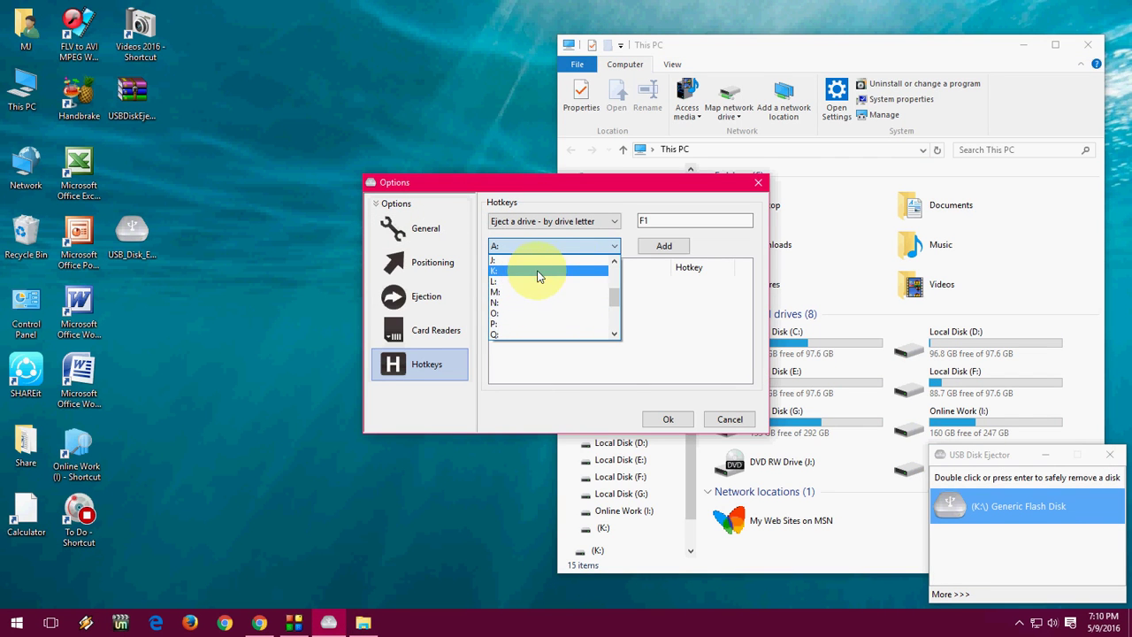
left_click(537, 275)
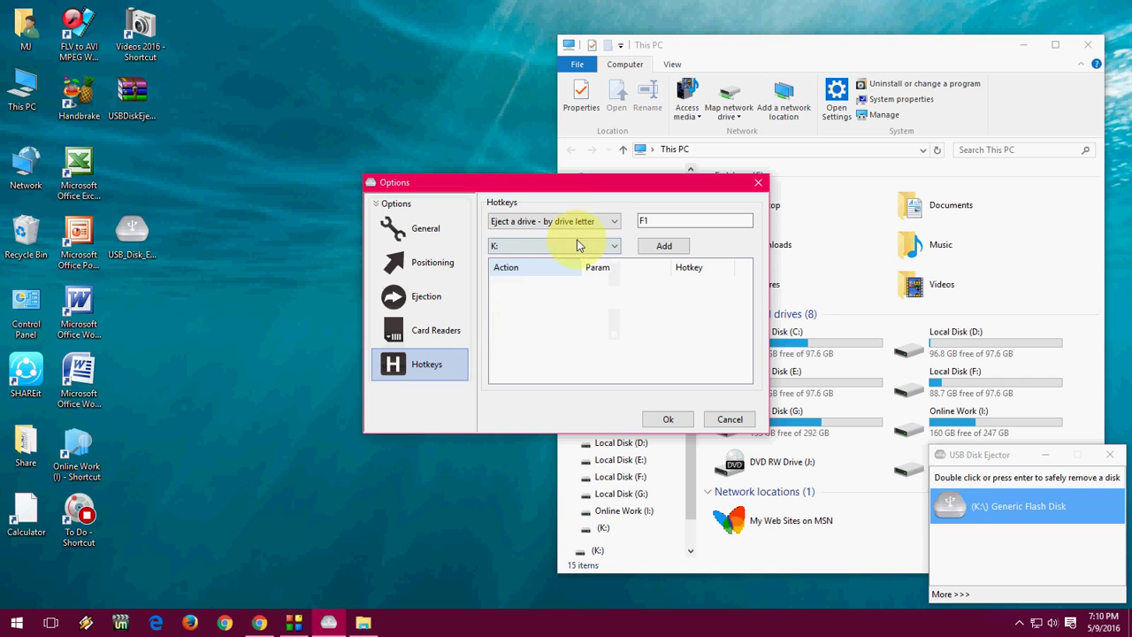
left_click(665, 248)
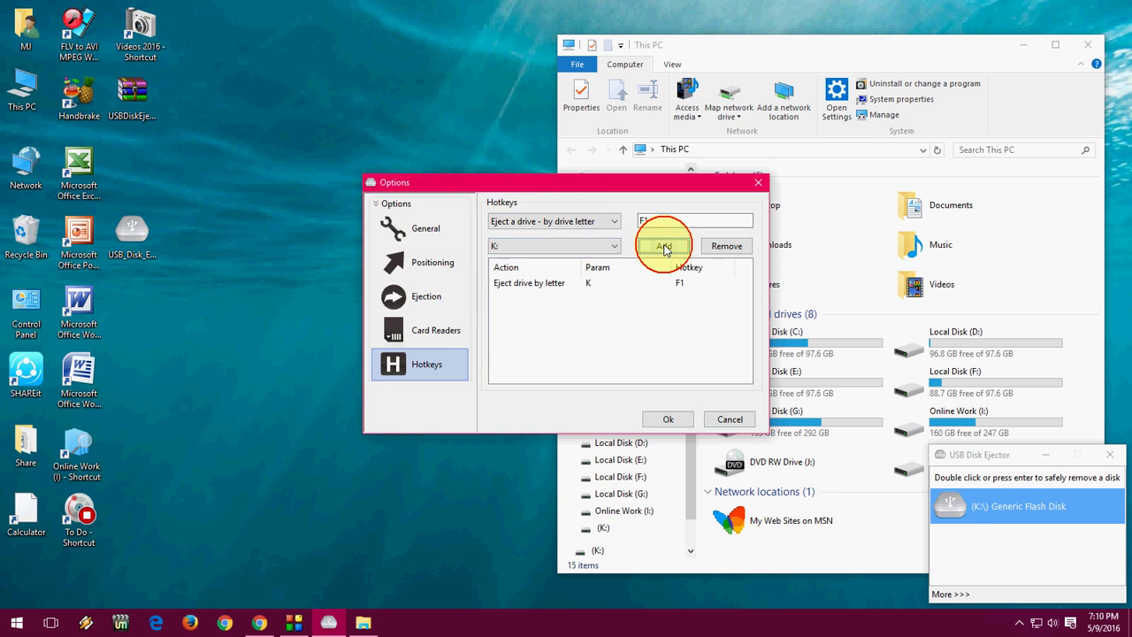
left_click(673, 222)
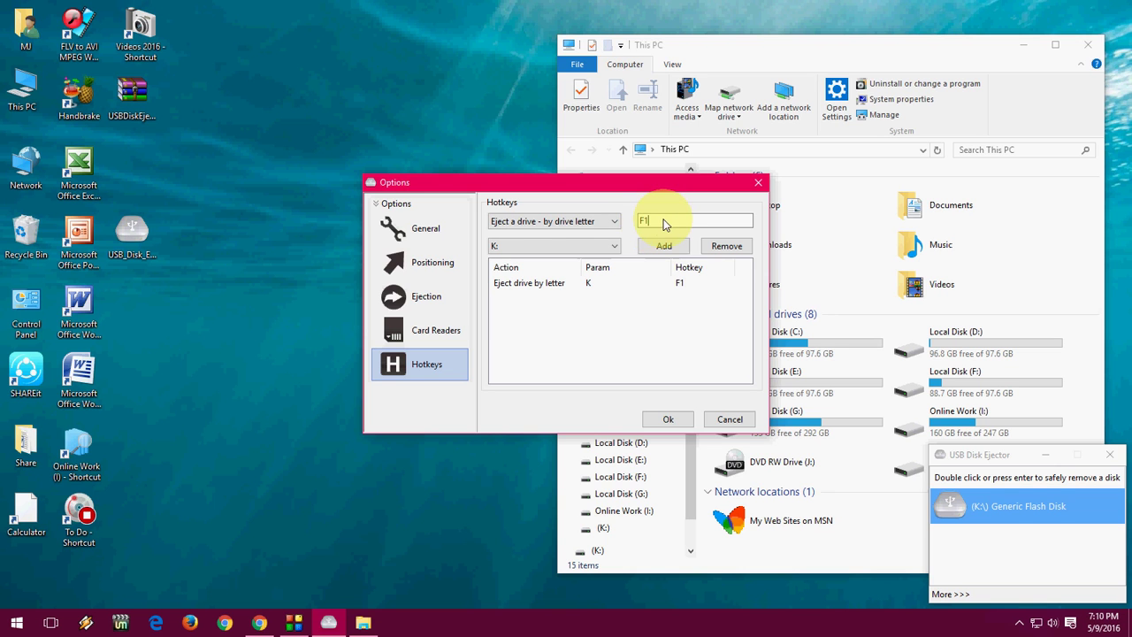
left_click(674, 421)
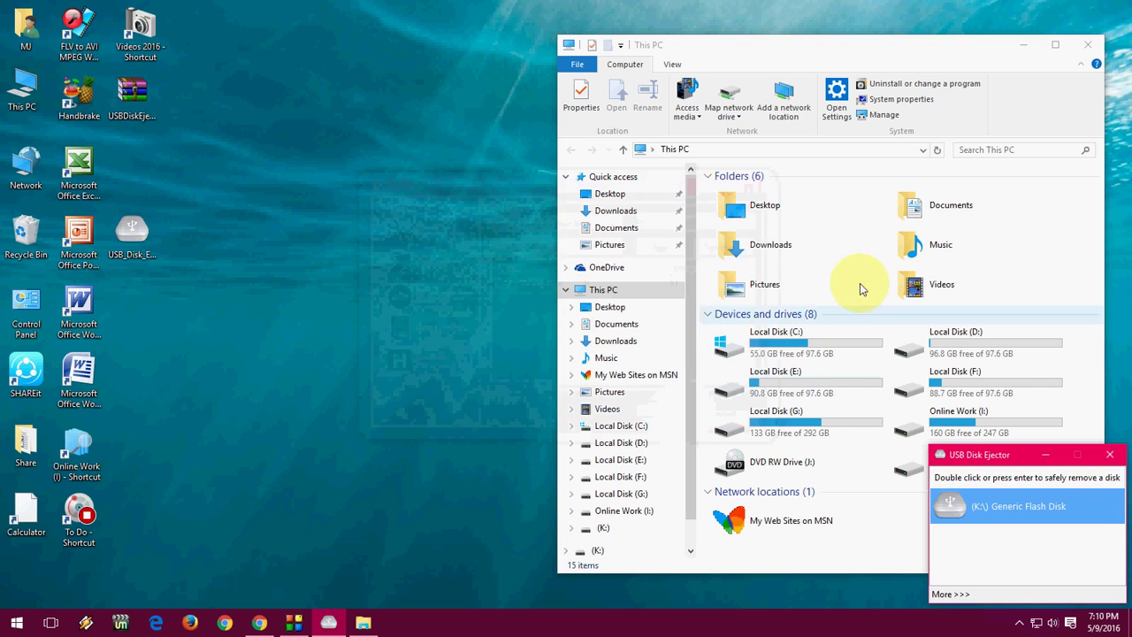
- Move the This PC window aside and eject drive K: with the F1 hotkey
left_click_drag(927, 46, 580, 39)
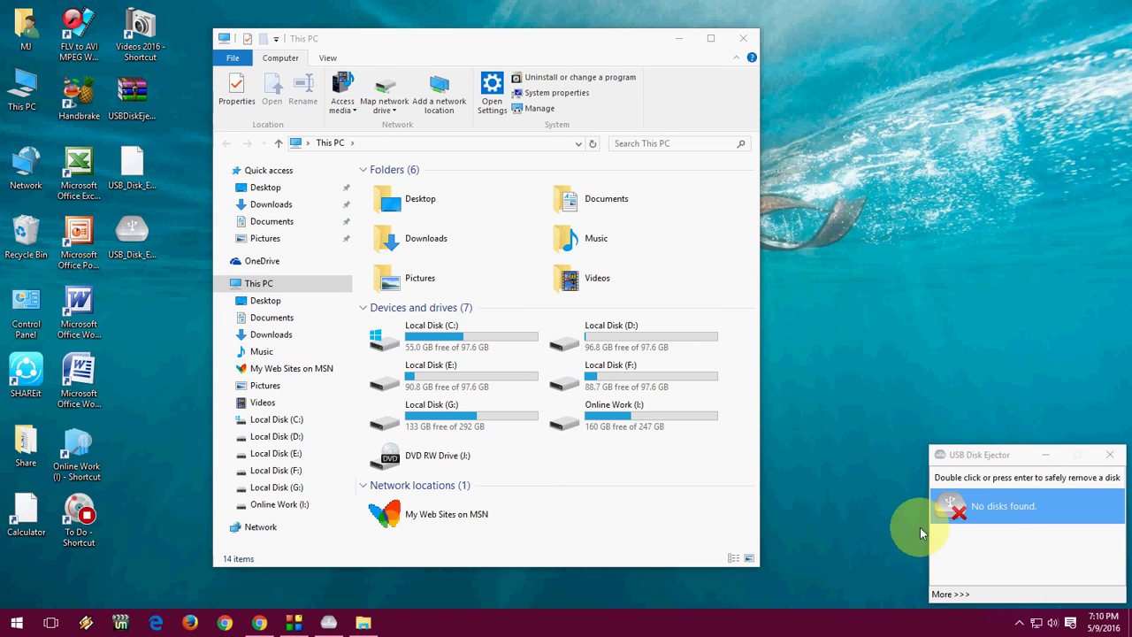
left_click(969, 295)
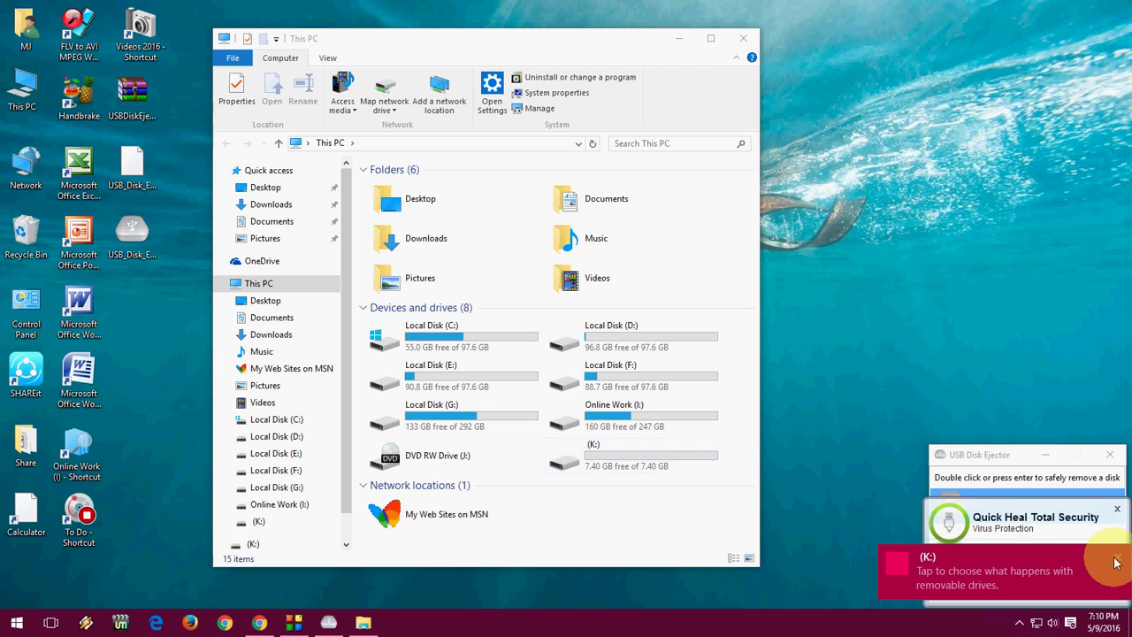
- Clear the reinserted drive's notifications, eject K: again with F1, and close This PC
left_click(1117, 561)
left_click(1118, 508)
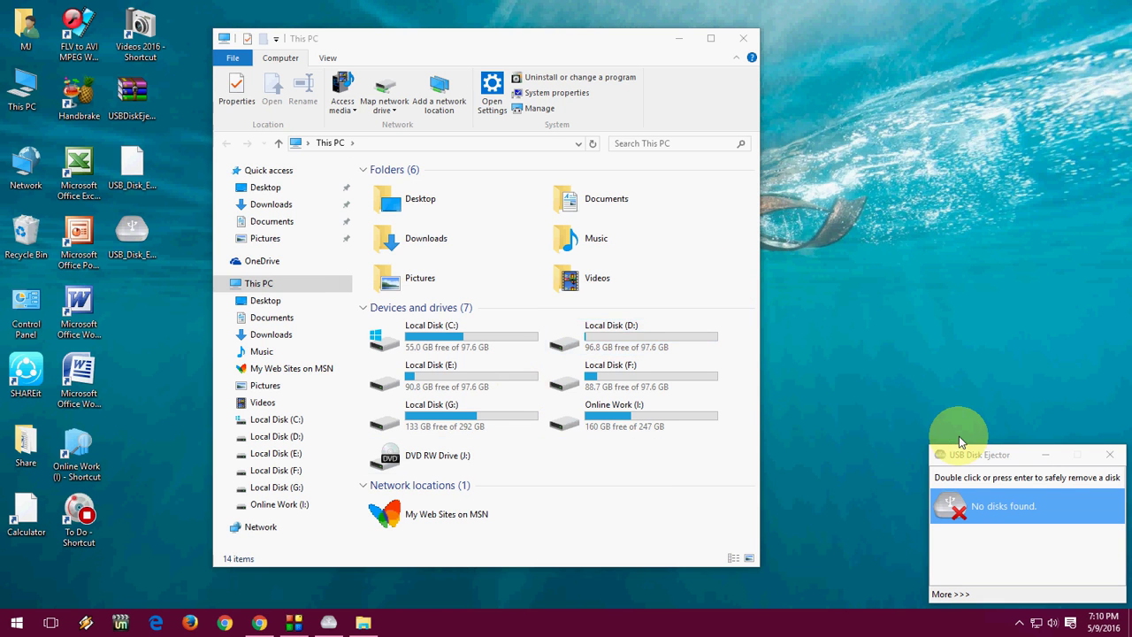
left_click(744, 38)
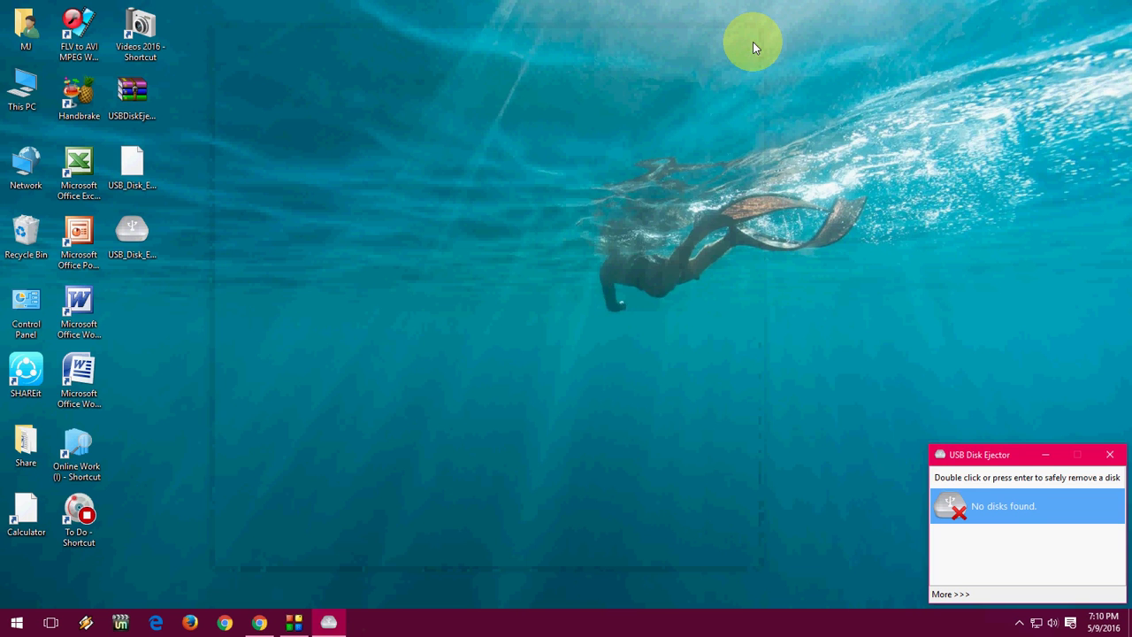